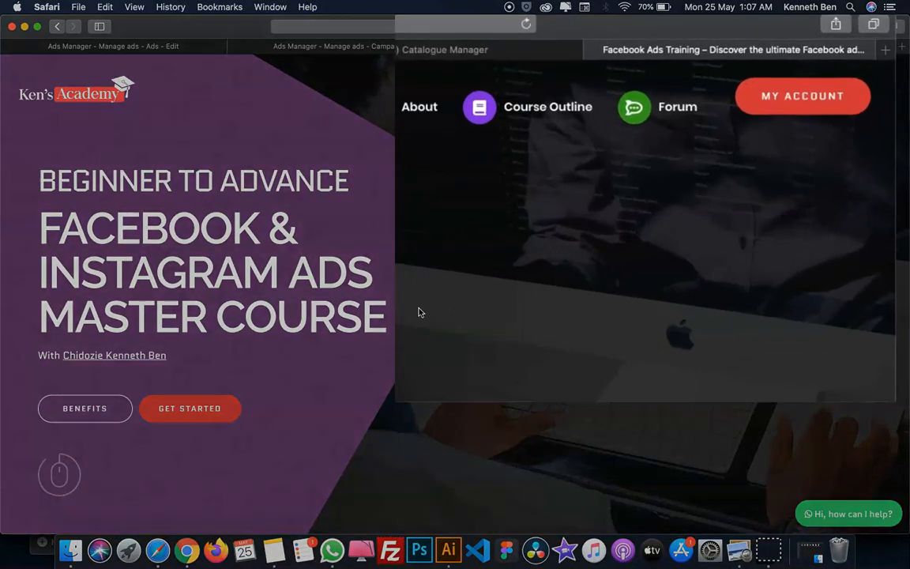
Look through the course outline on the Facebook Ads training site, including the lessons of Chapter 1: Getting Started
mouse_move(644, 90)
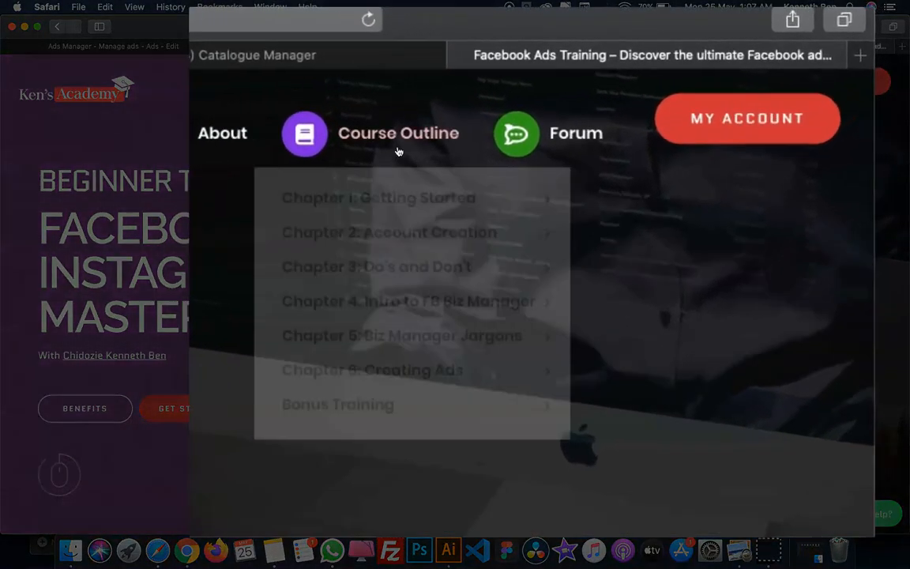
mouse_move(331, 220)
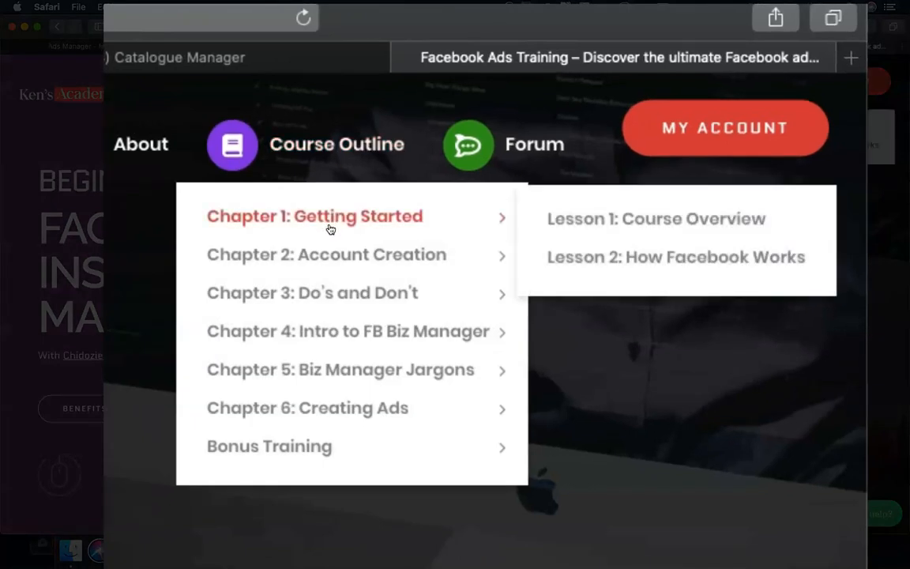
click(617, 215)
mouse_move(355, 178)
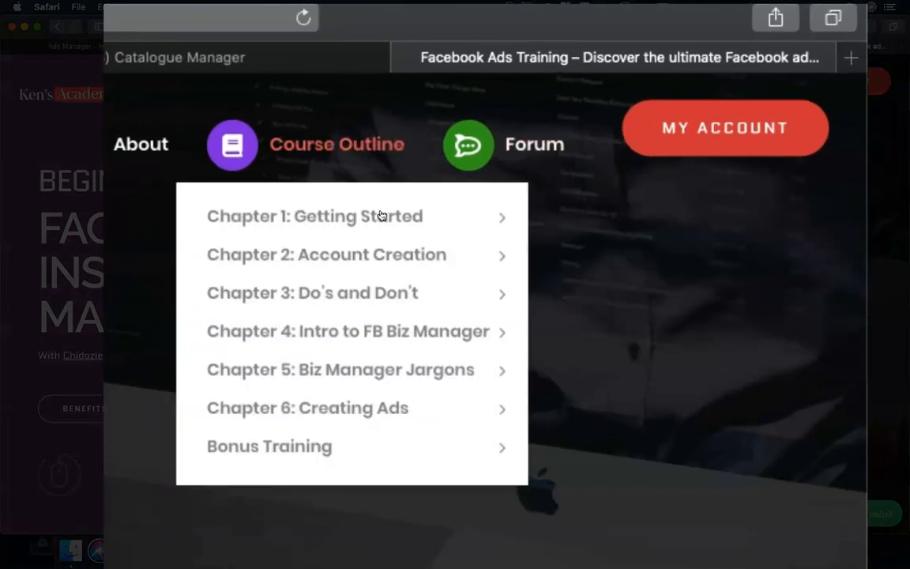
mouse_move(378, 214)
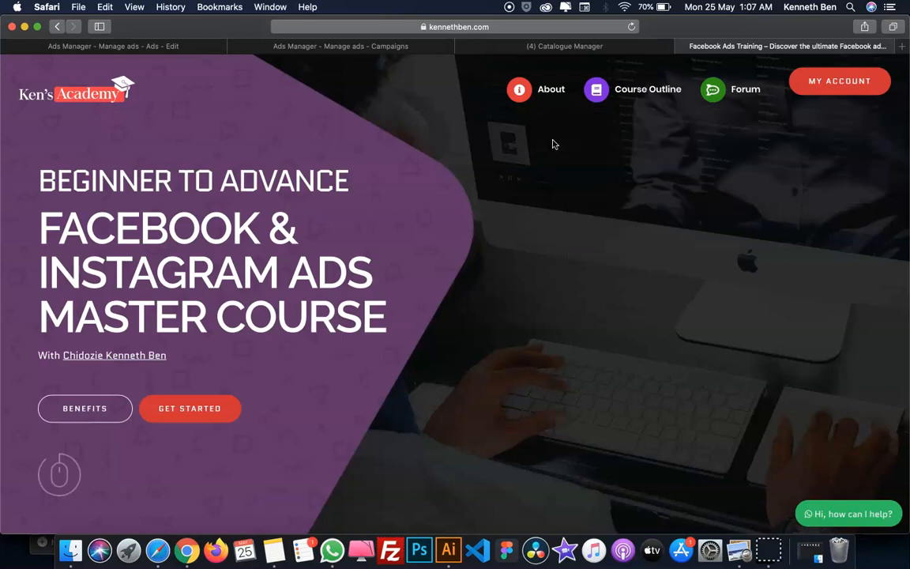
Switch to the Ads Manager campaigns page and open Audiences from the full list of business tools
click(421, 48)
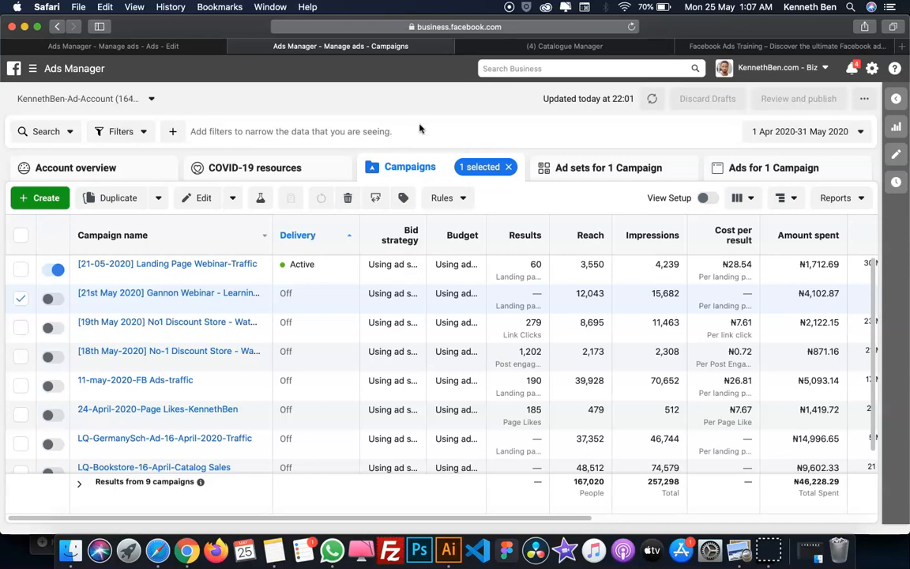
click(34, 70)
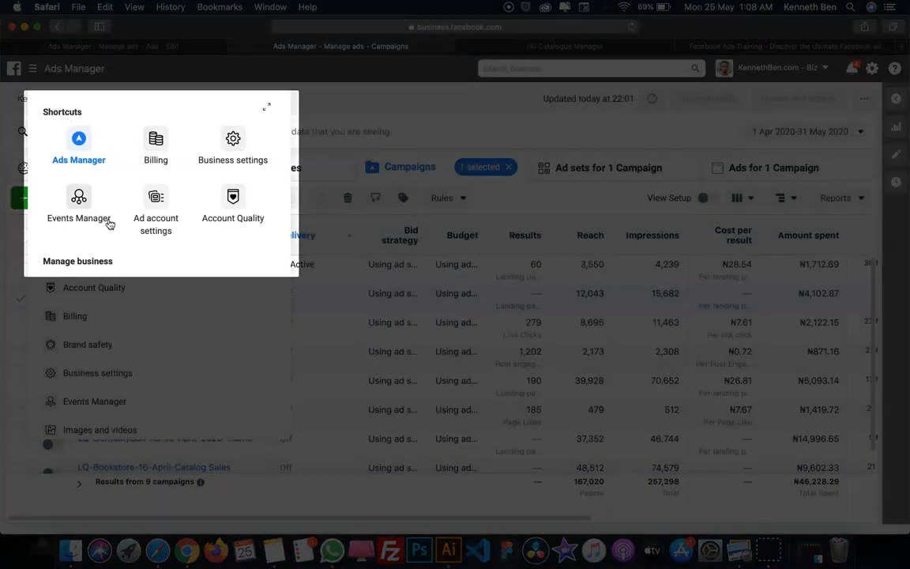
scroll(158, 349, down, 5)
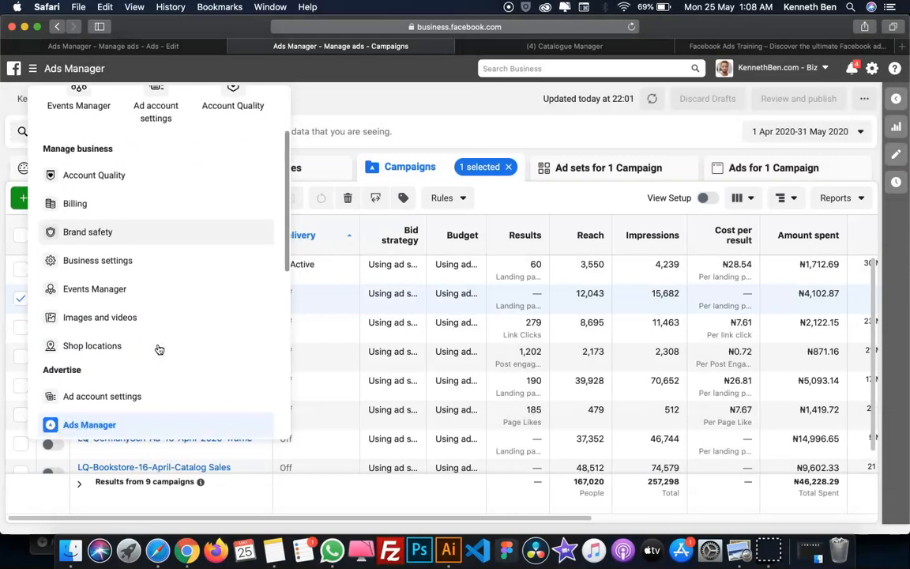
scroll(158, 350, up, 5)
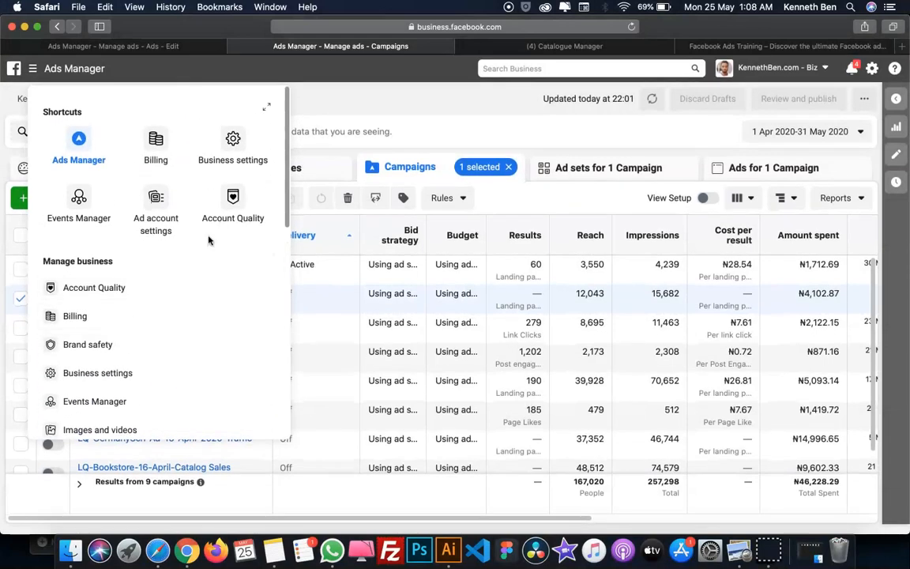
click(267, 107)
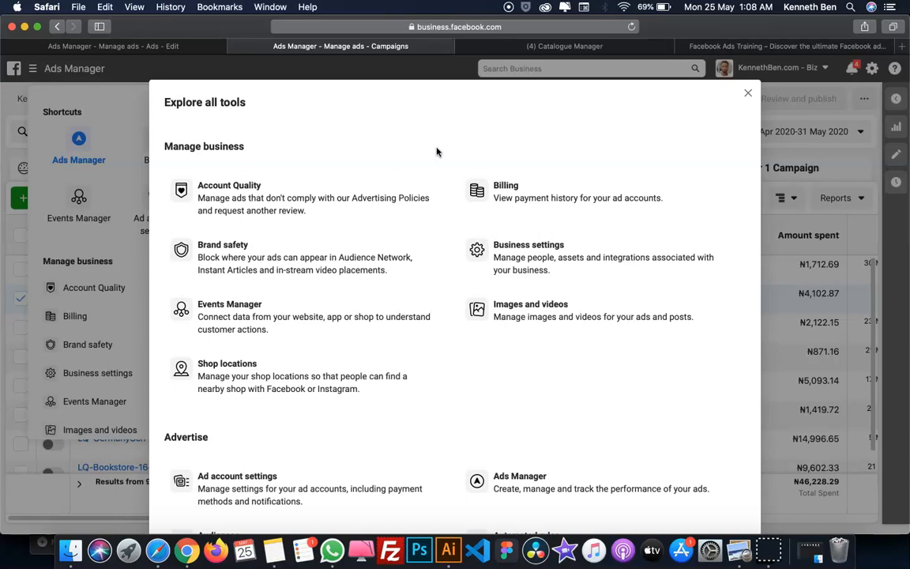
scroll(440, 234, down, 5)
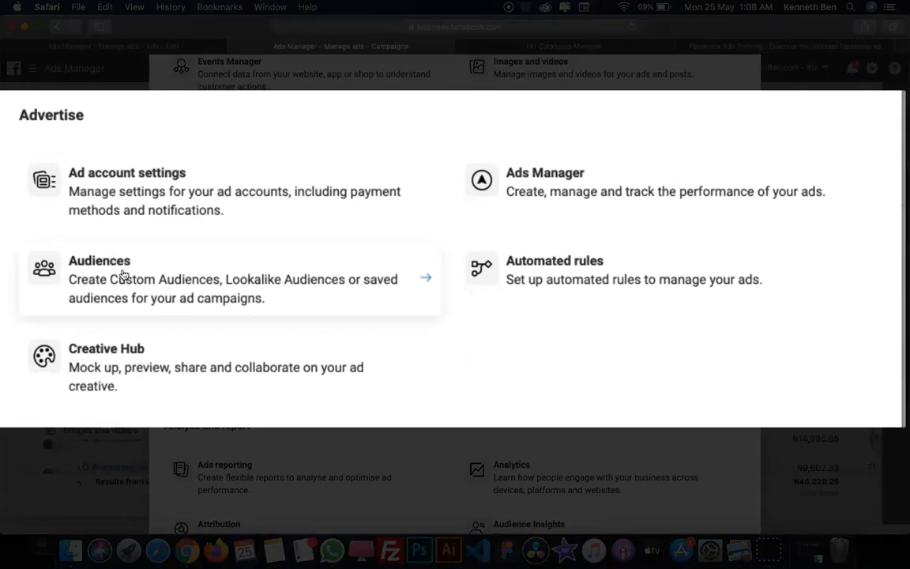
click(133, 278)
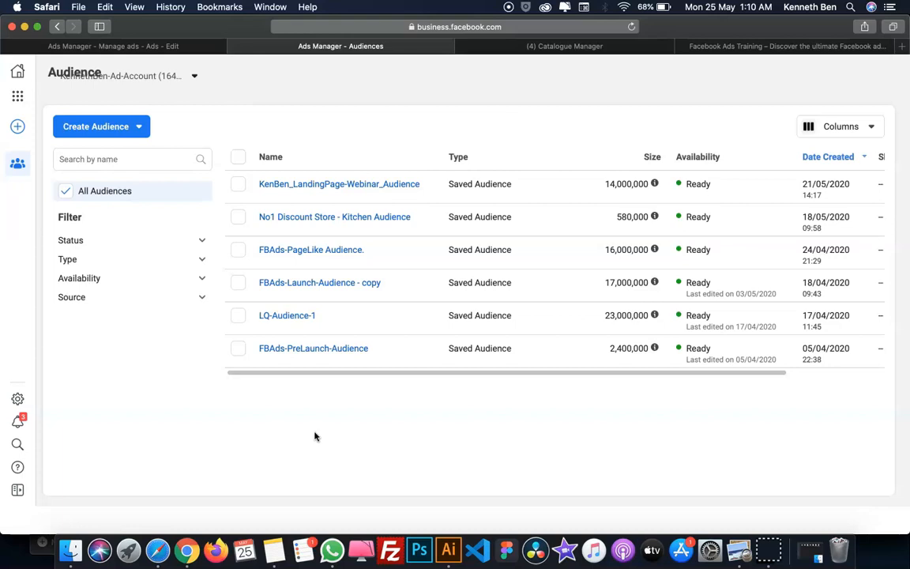
Examine the saved audiences list and the targeting details of the landing page webinar audience
mouse_move(367, 184)
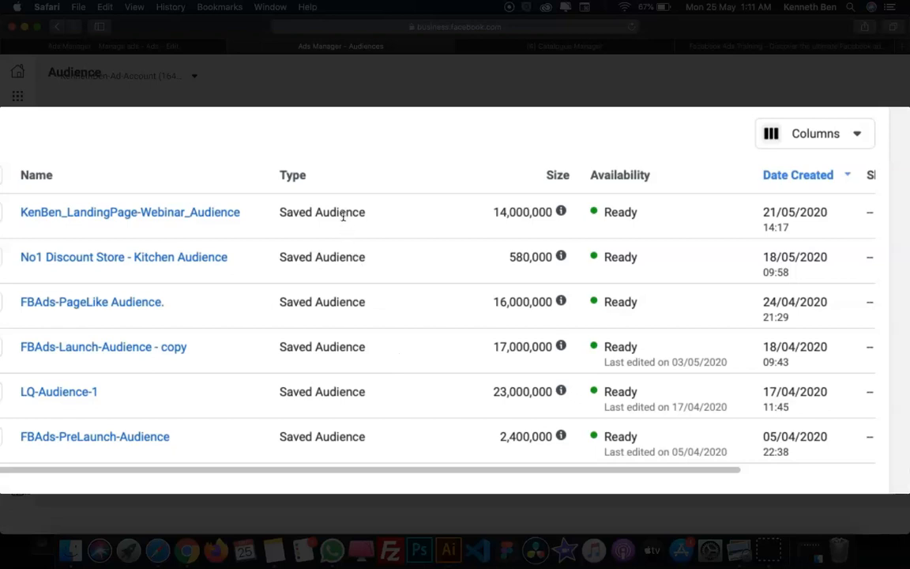
mouse_move(113, 215)
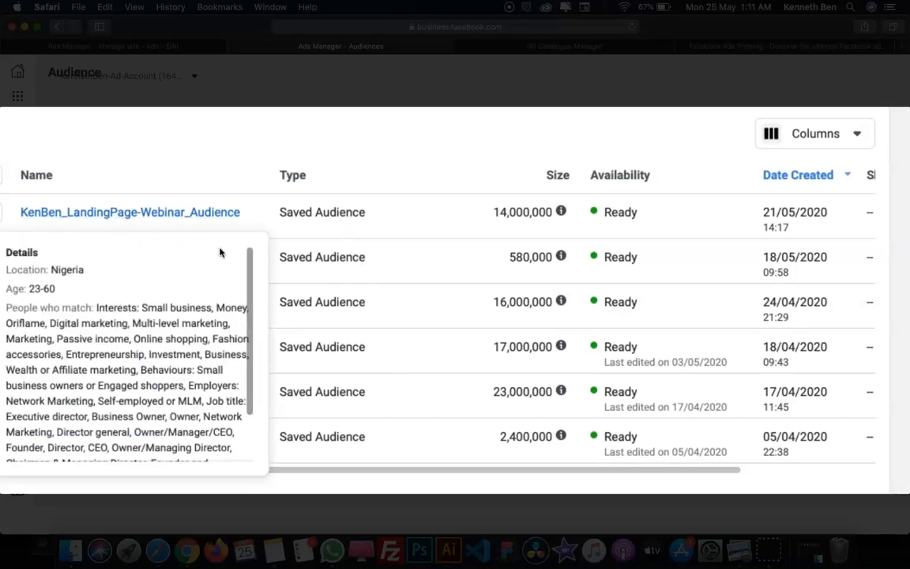
mouse_move(198, 285)
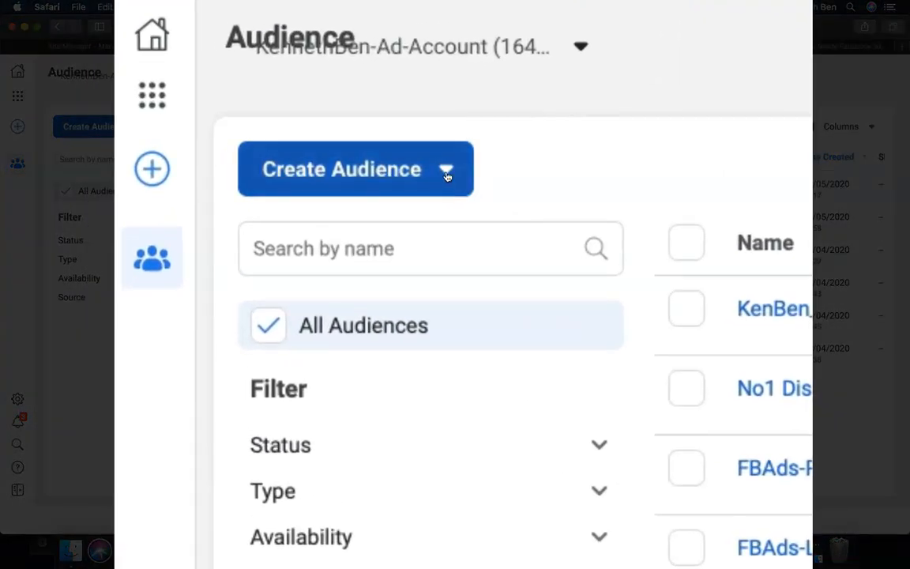
Start a Custom Audience from the Video source and set its engagement to people who have watched at least 75% of your video
click(448, 172)
mouse_move(422, 241)
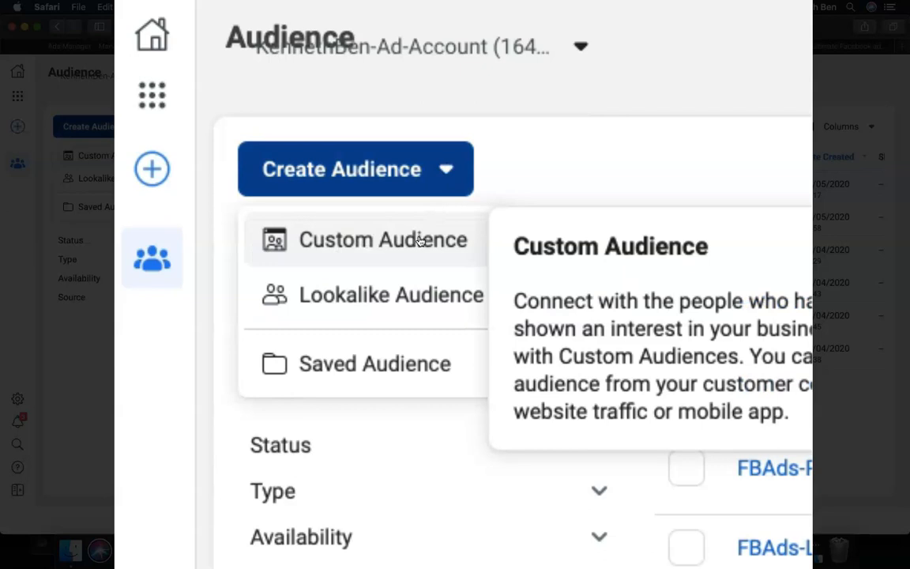
mouse_move(384, 368)
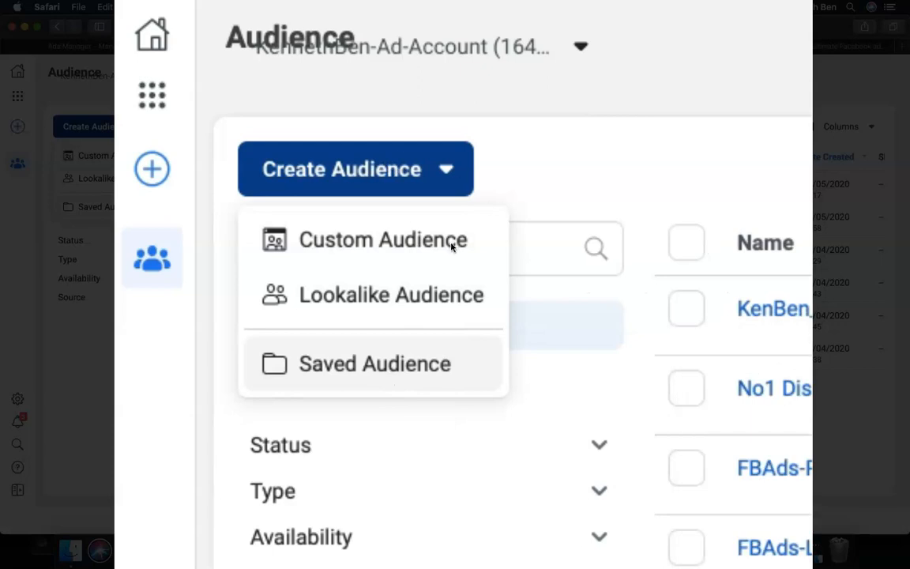
mouse_move(395, 240)
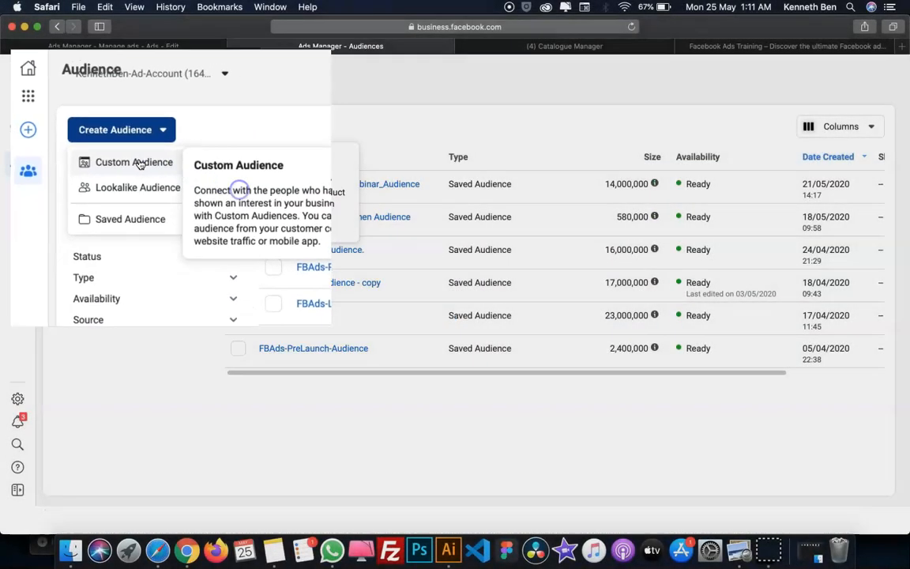
click(395, 239)
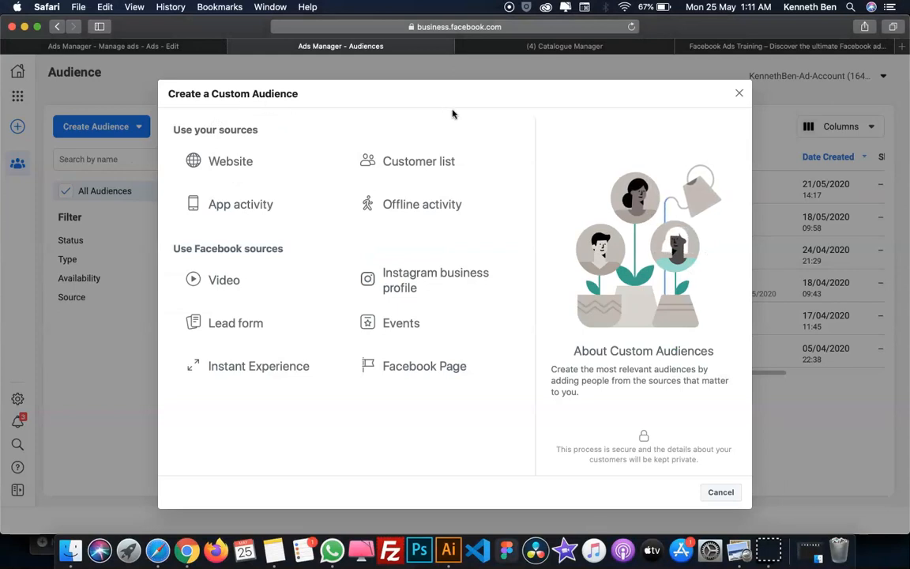
mouse_move(466, 154)
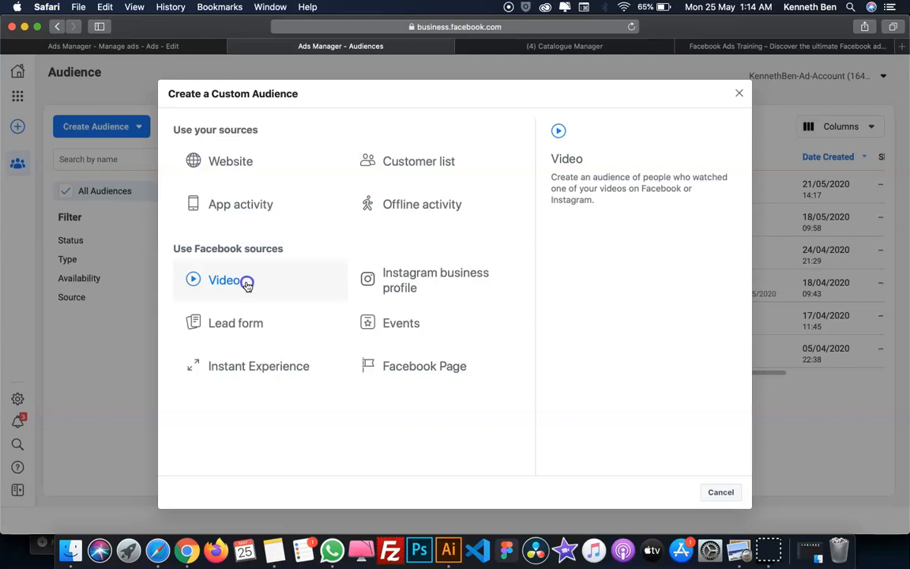
click(246, 284)
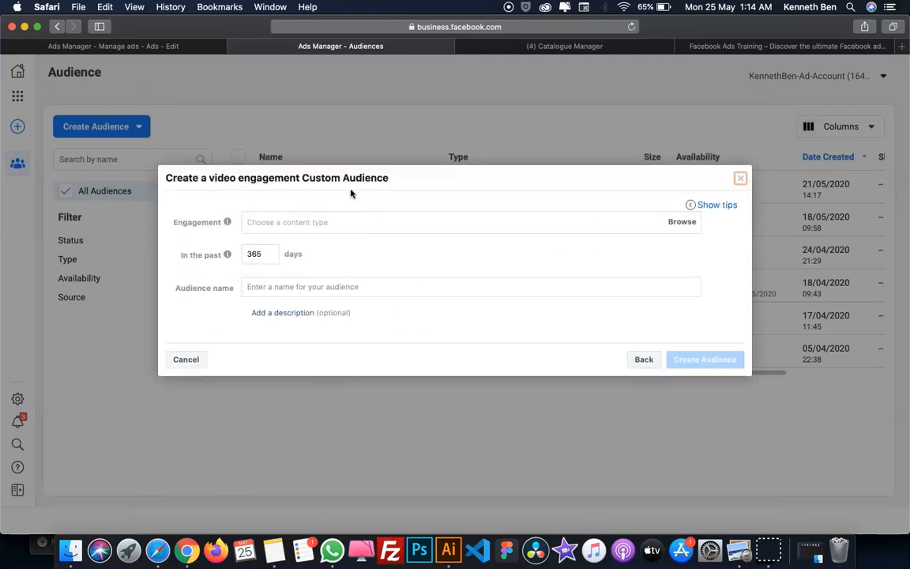
click(322, 223)
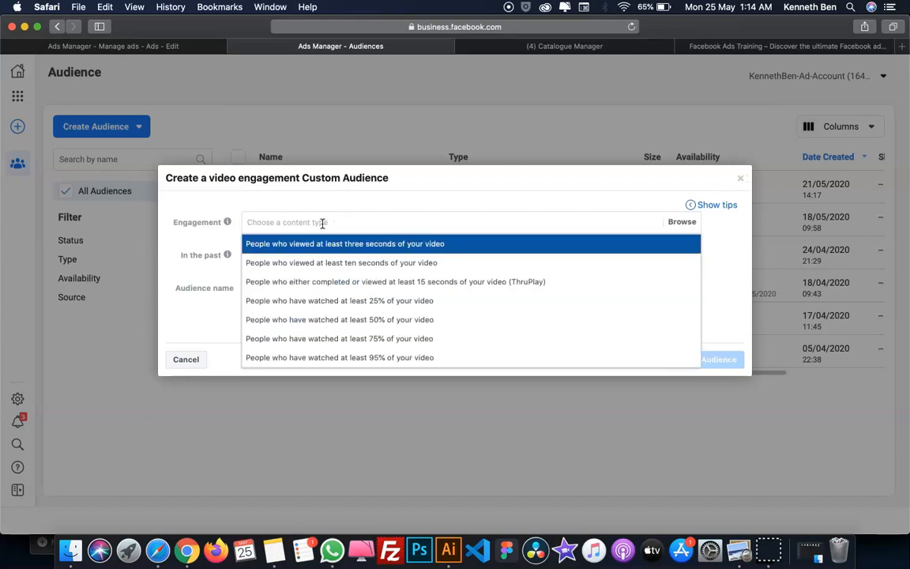
click(348, 344)
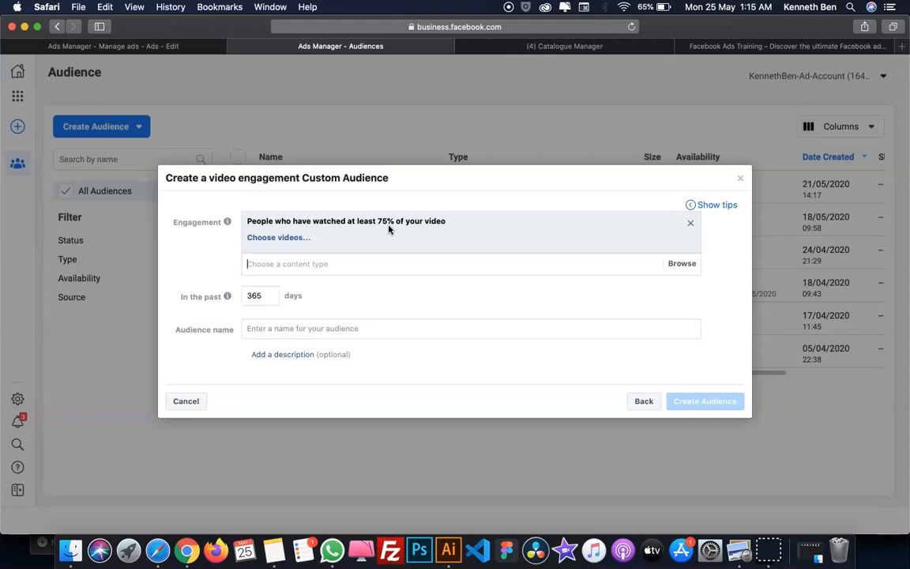
Choose Ad-vid-StudyGermany.mp4 and both hpu-fbAds-VideoCreative.mp4 videos from the Learning Questa page as the audience's source videos
click(269, 240)
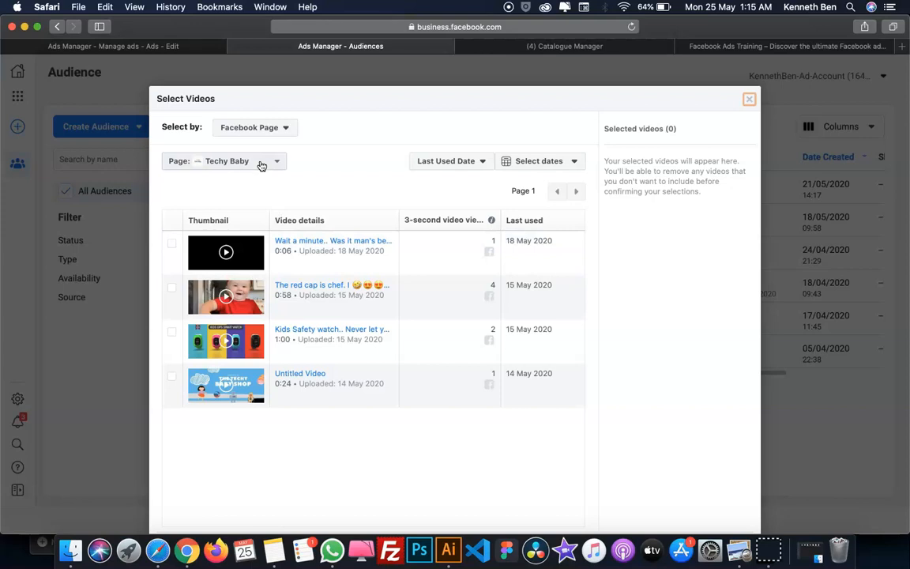
click(268, 163)
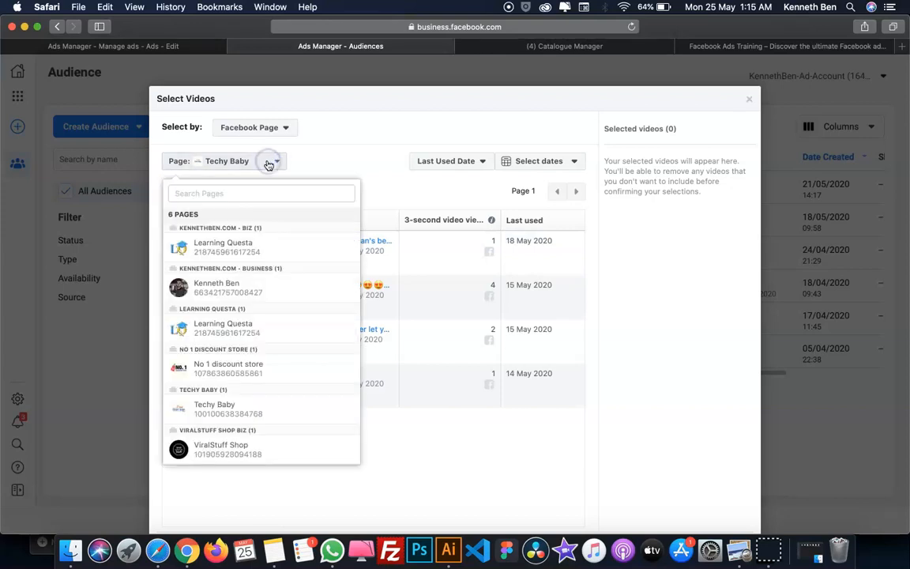
click(243, 252)
scroll(286, 334, down, 2)
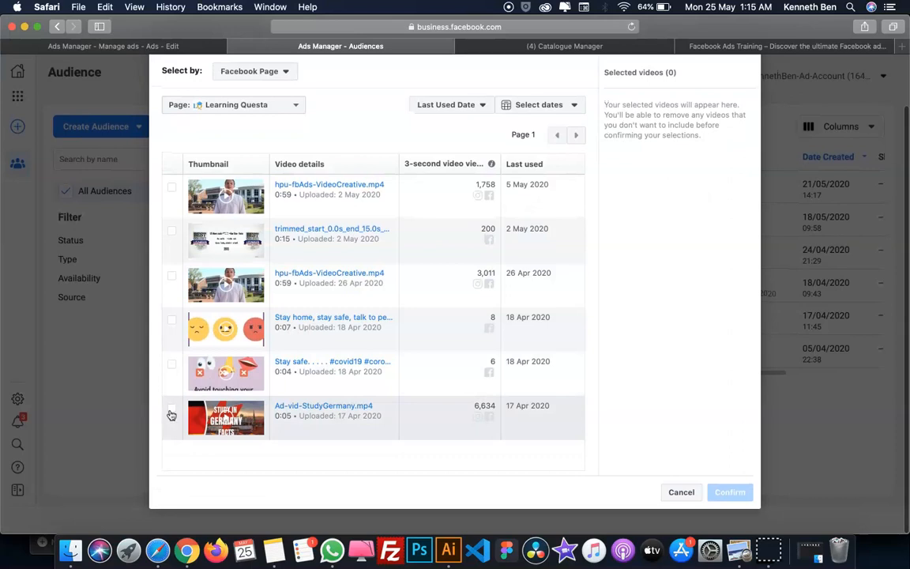
click(173, 413)
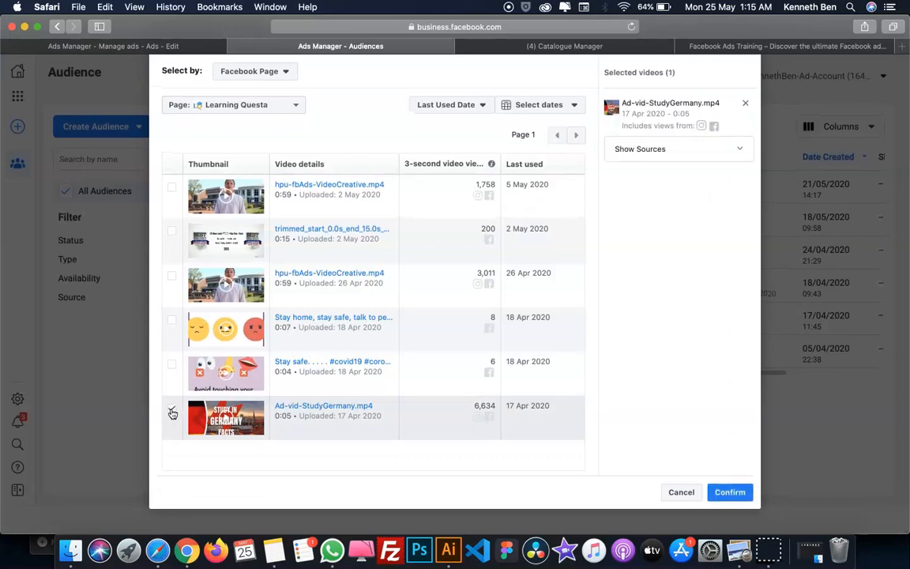
click(172, 278)
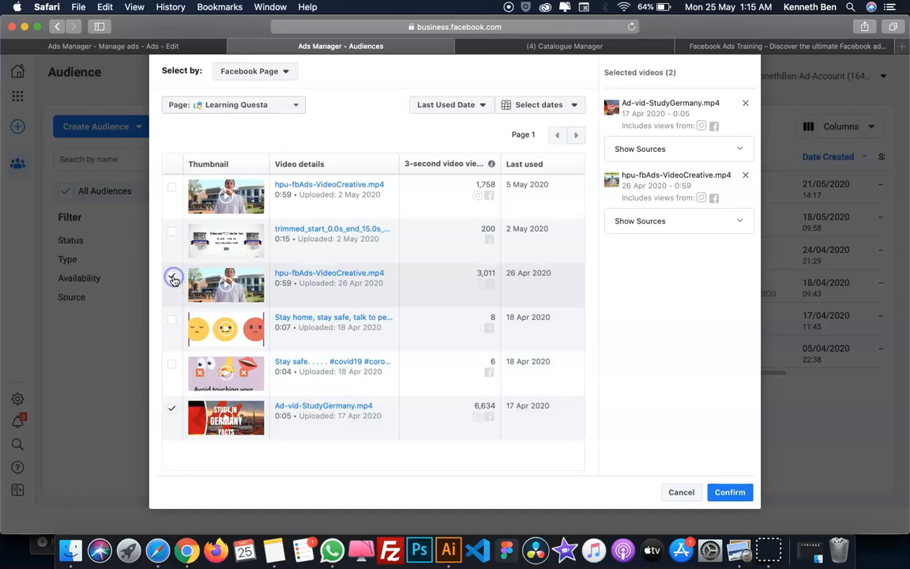
click(172, 189)
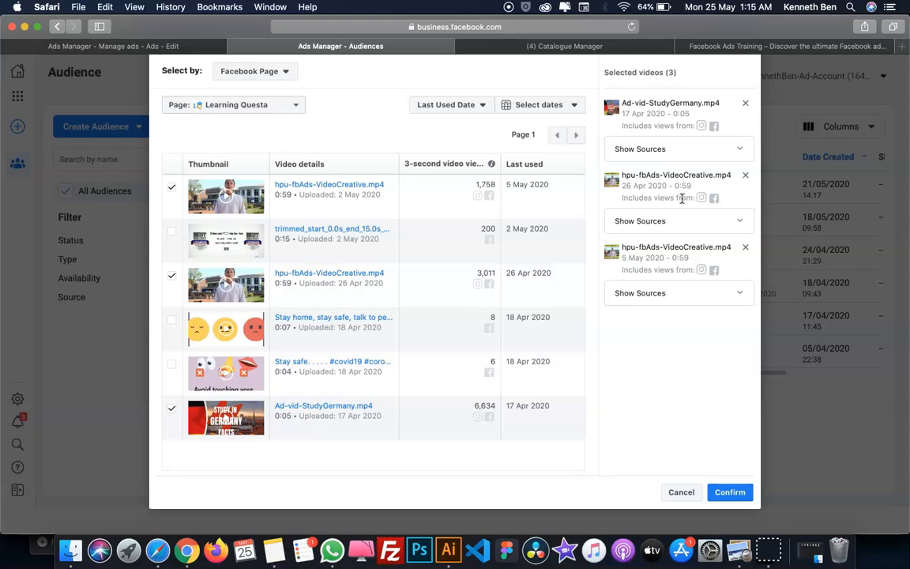
click(730, 491)
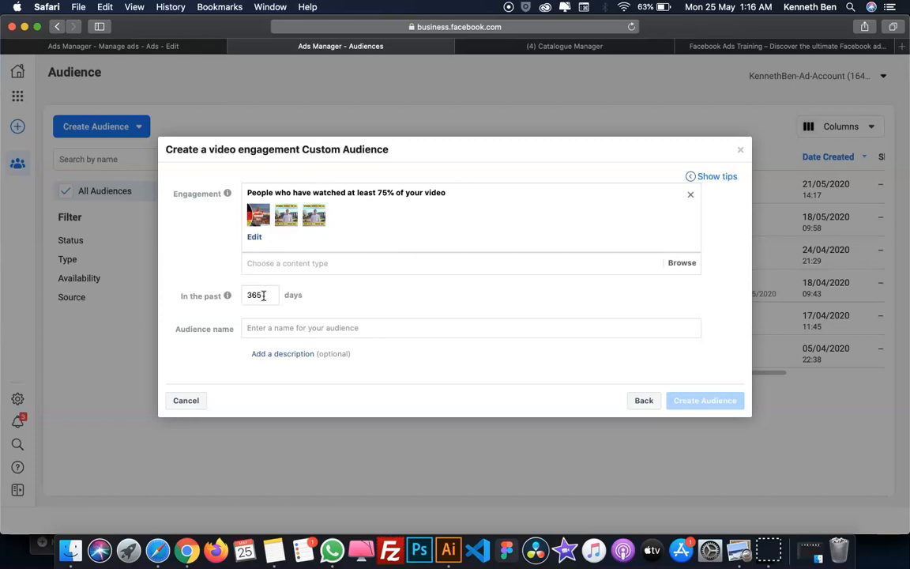
Name the audience "75% Video Views from Webinar Ad.", create it, and finish without making an ad or expanding the audience
click(327, 328)
text(75% Video Views from Webinar Ad.)
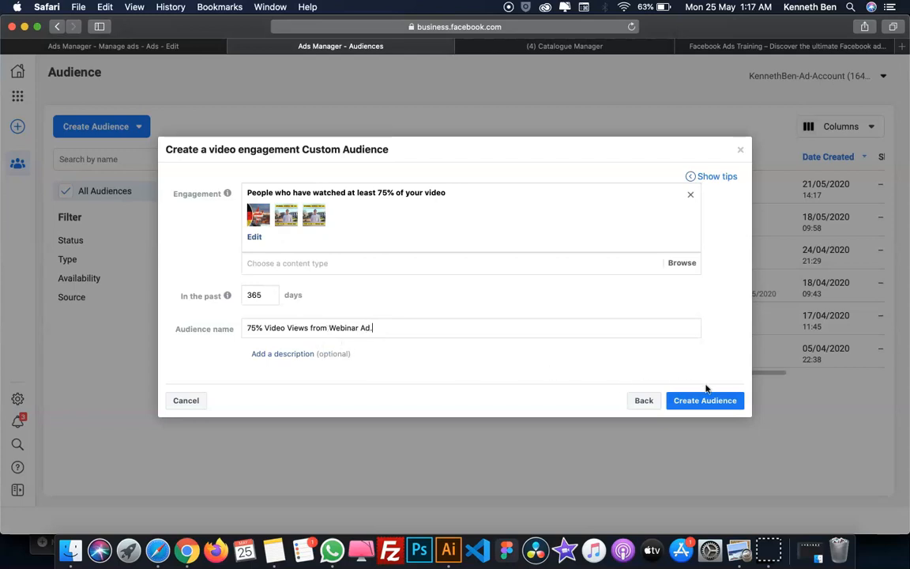
click(708, 401)
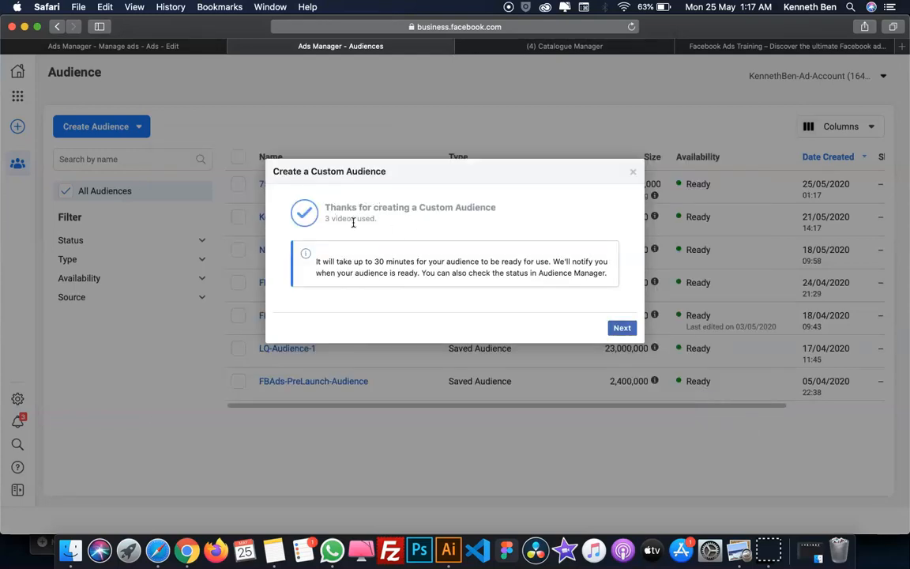
click(624, 327)
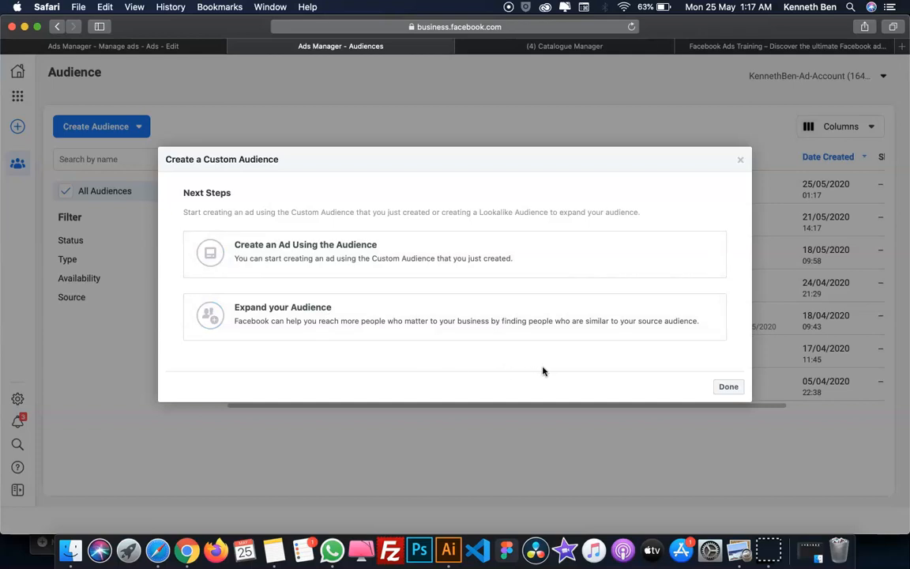
click(729, 387)
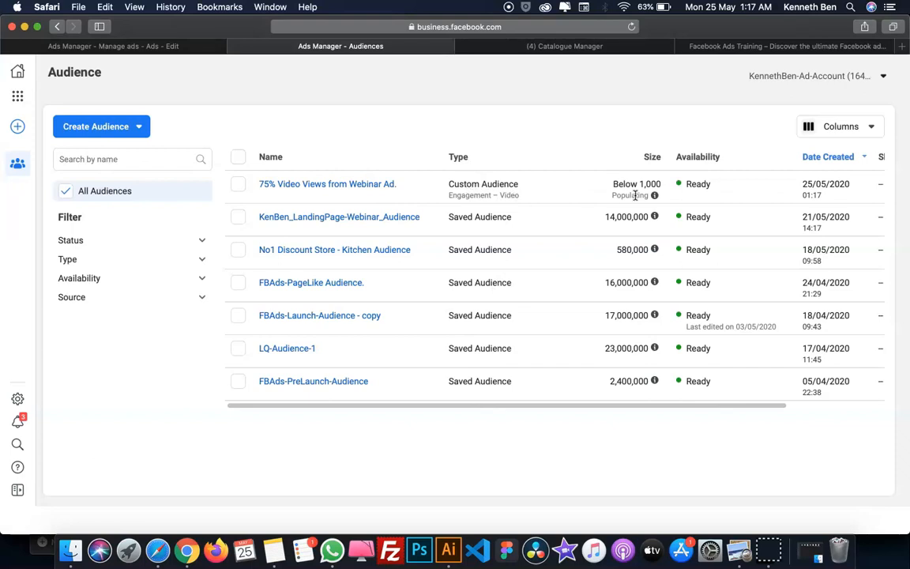
mouse_move(654, 196)
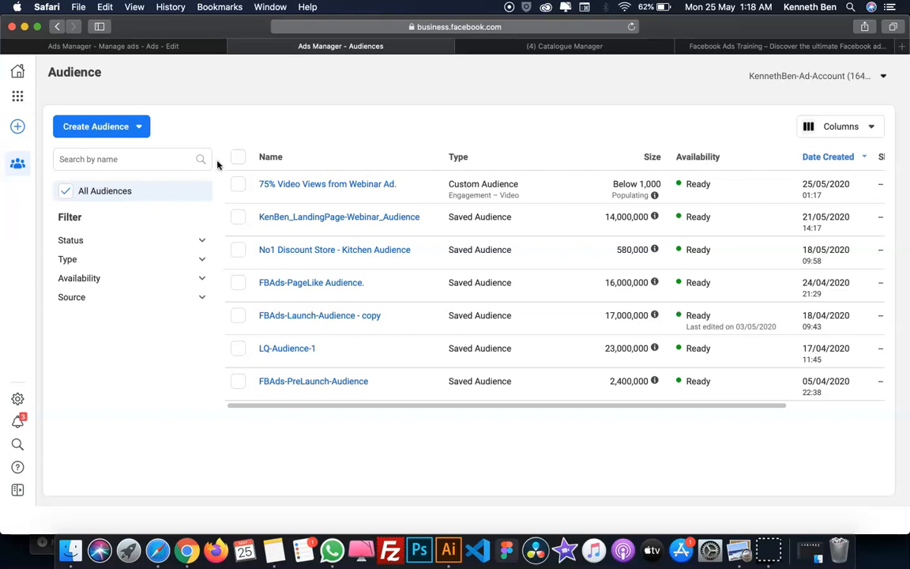
click(145, 127)
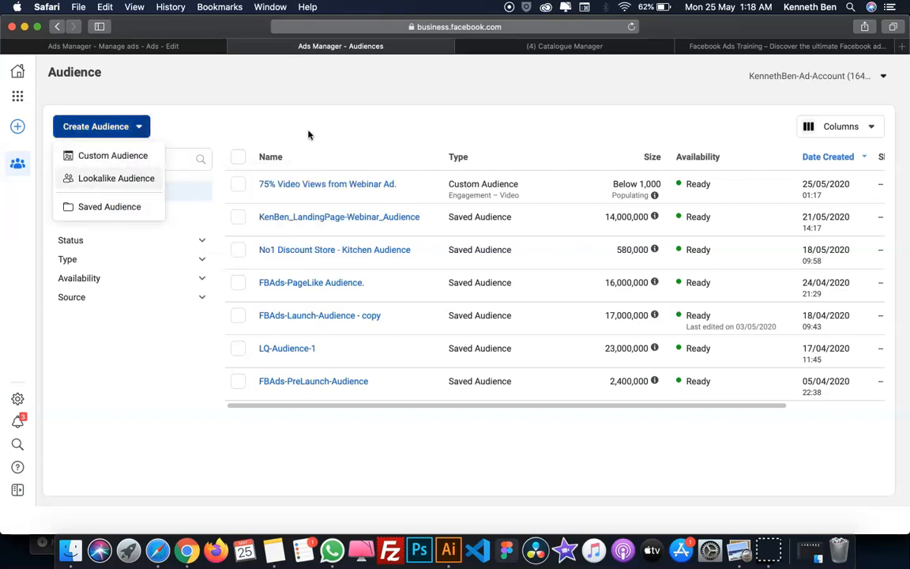
click(371, 143)
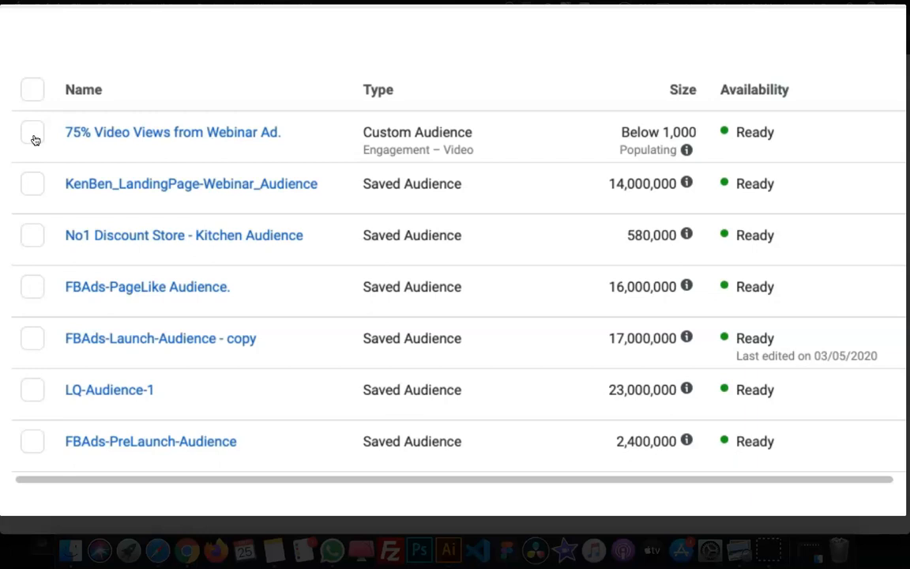
Start a Lookalike Audience that uses the "75% Video Views from Webinar Ad." Custom Audience as its source
click(35, 139)
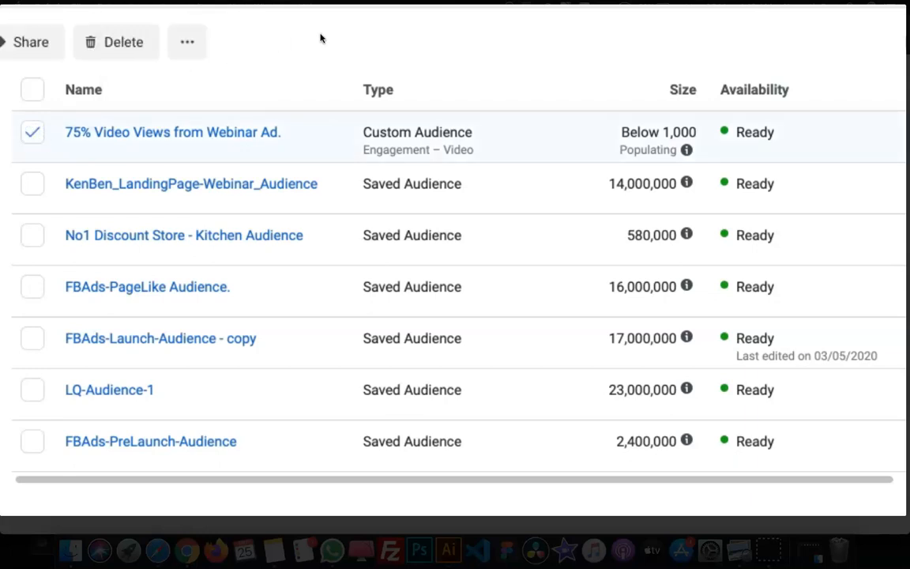
click(187, 45)
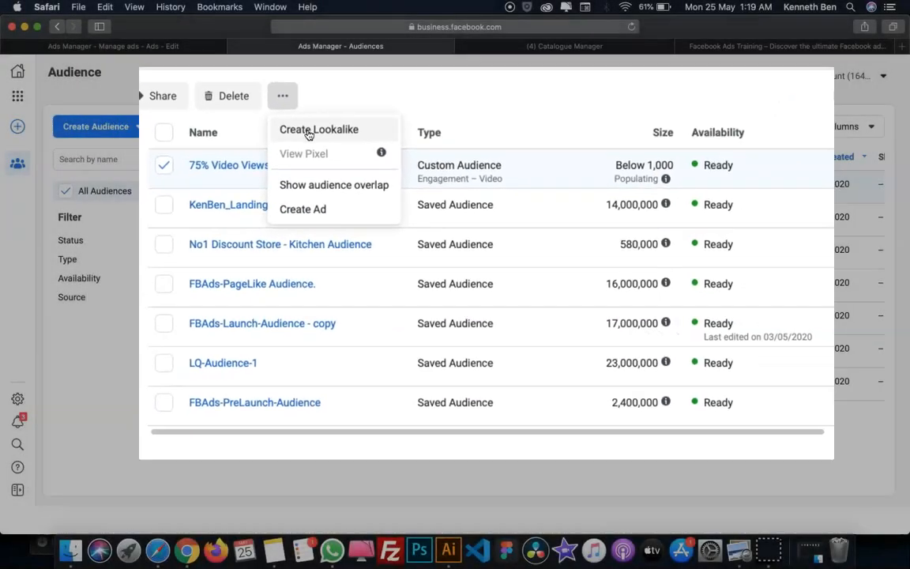
click(221, 88)
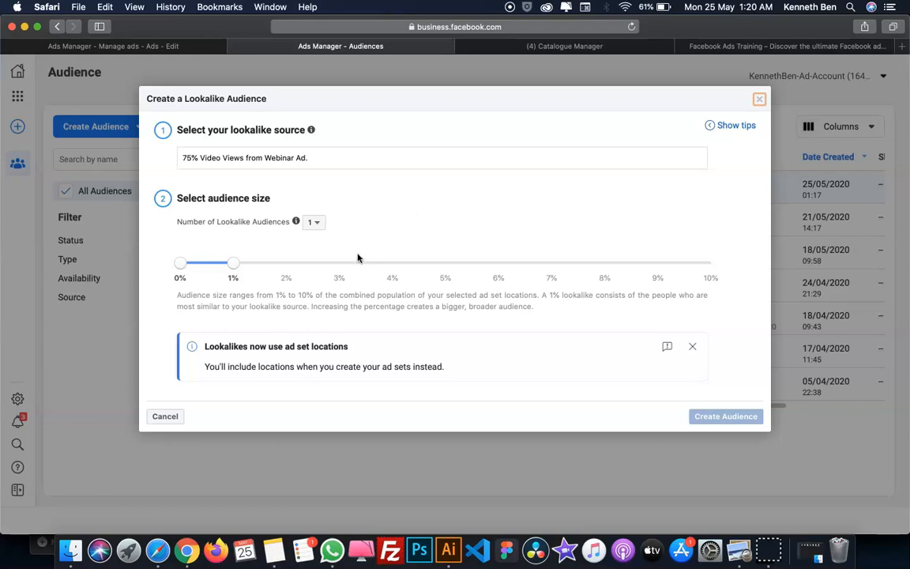
Set the lookalike audience size range to 0–5% with a single lookalike, and create the audience
drag(234, 265, 572, 271)
drag(592, 271, 599, 268)
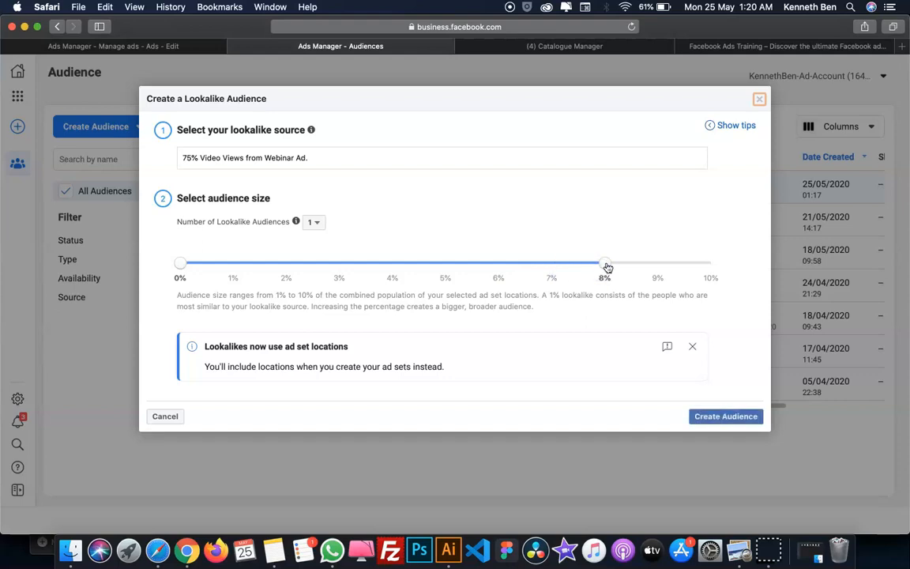
drag(607, 268, 465, 274)
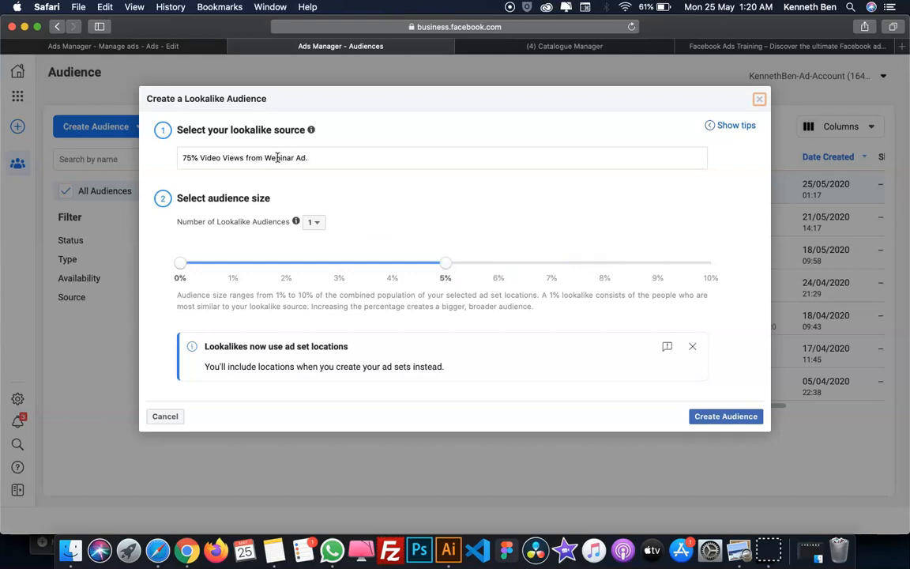
click(716, 418)
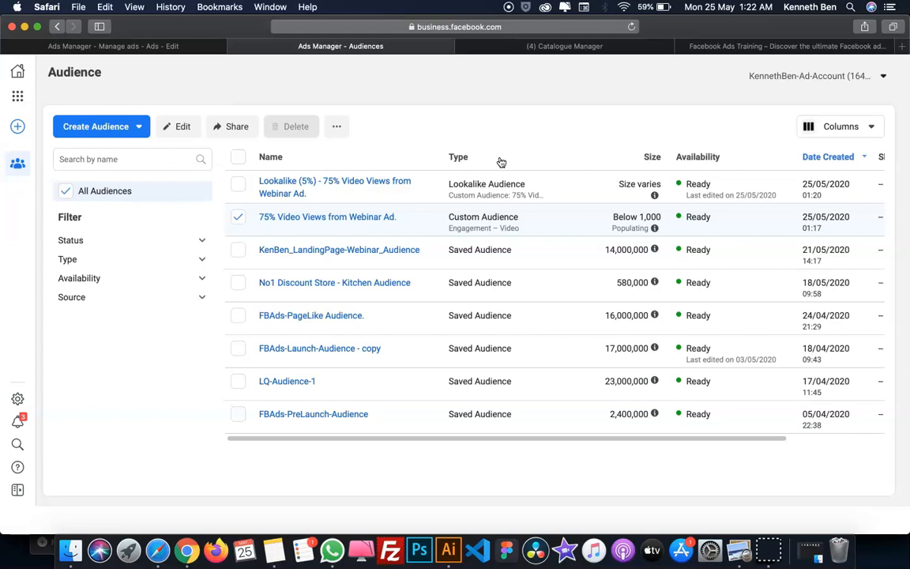
mouse_move(316, 186)
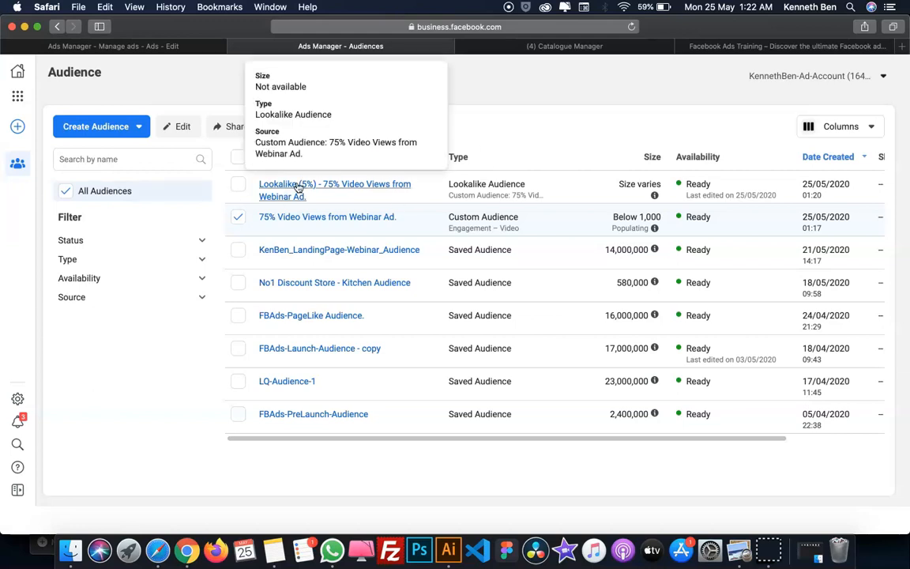